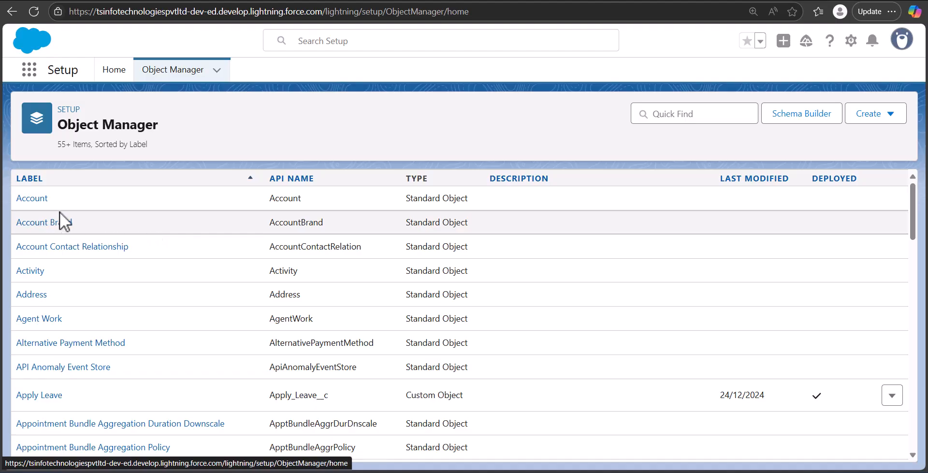
Open the fields and relationships list of the Account object
click(22, 198)
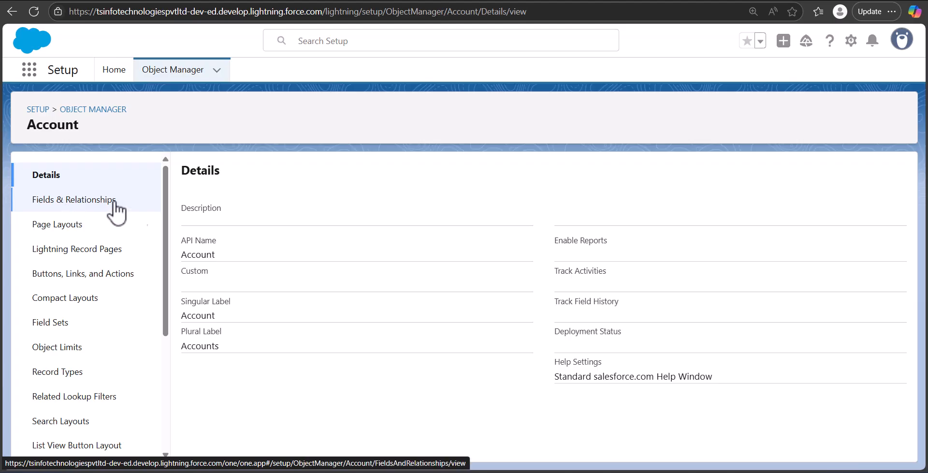
click(93, 202)
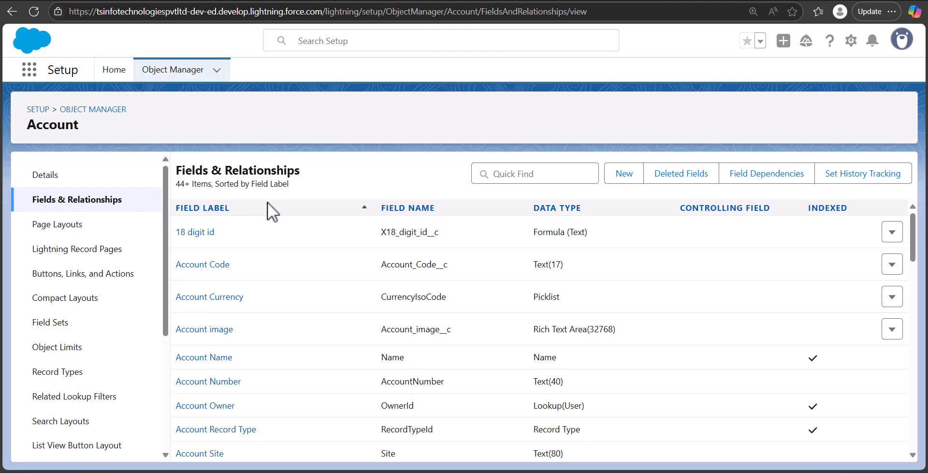
scroll(448, 303, down, 1)
scroll(448, 304, up, 1)
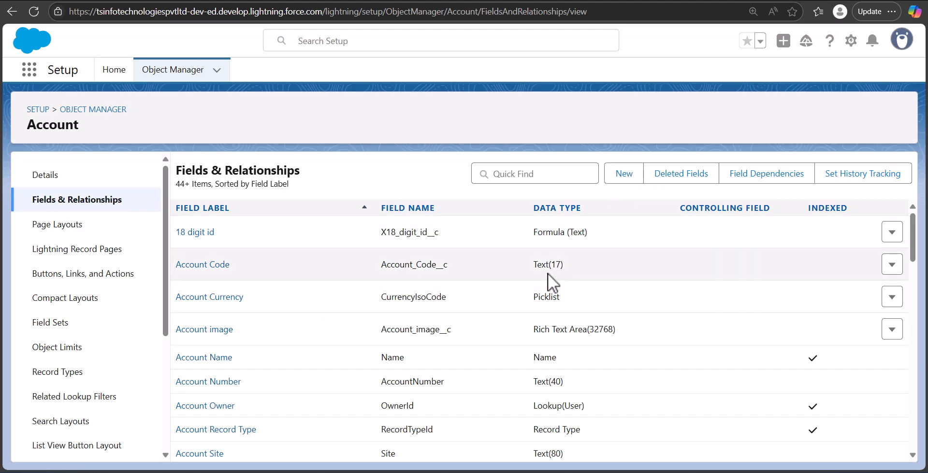
Start a new custom field on the Account object and choose Text as its data type
click(628, 179)
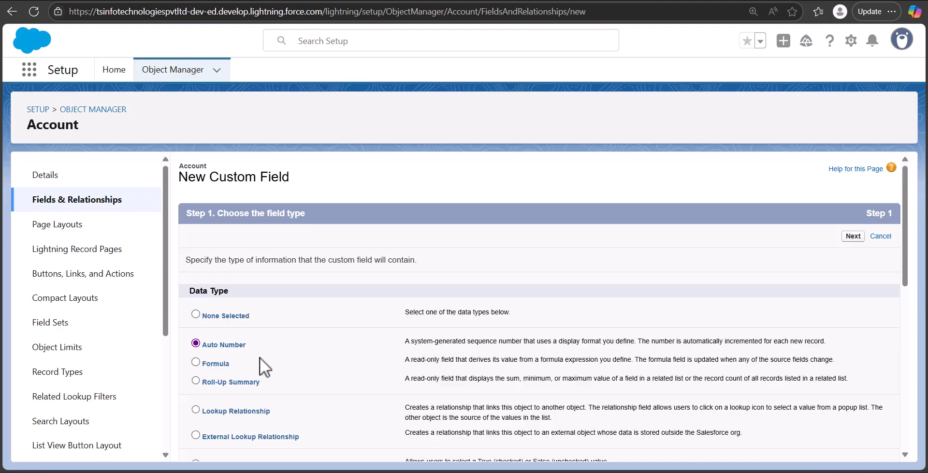
scroll(259, 358, down, 1)
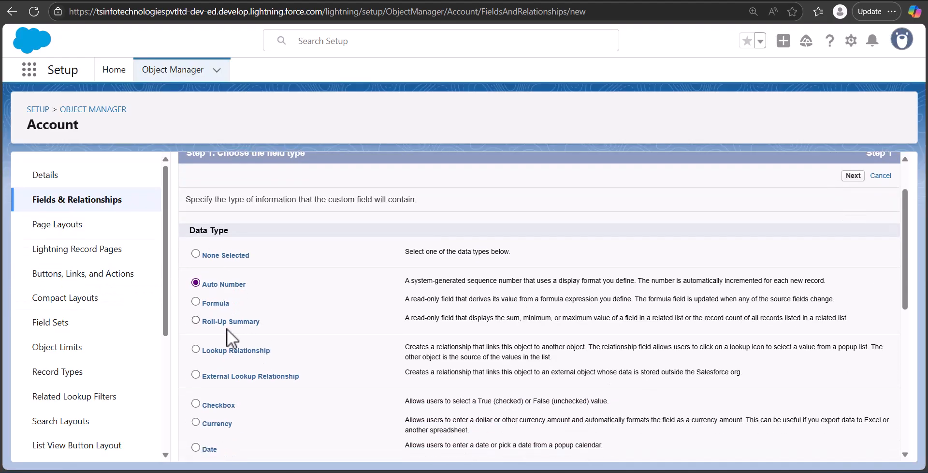
scroll(227, 323, down, 1)
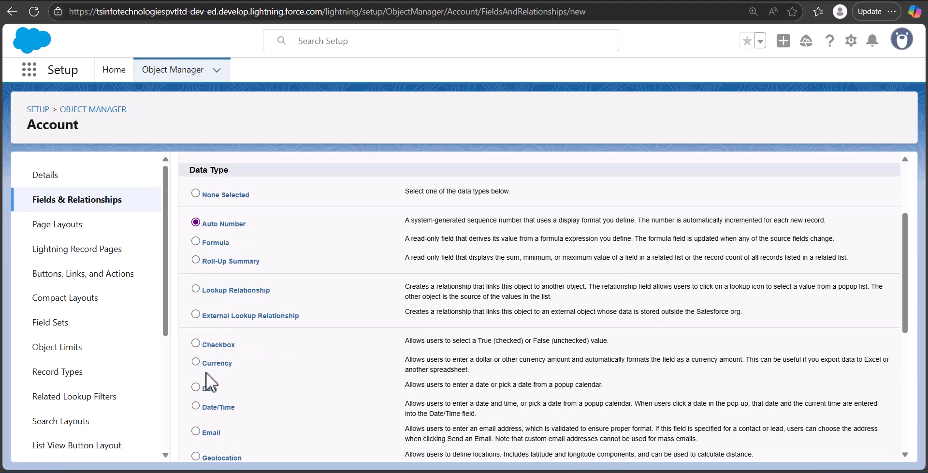
scroll(206, 371, up, 1)
scroll(206, 370, down, 4)
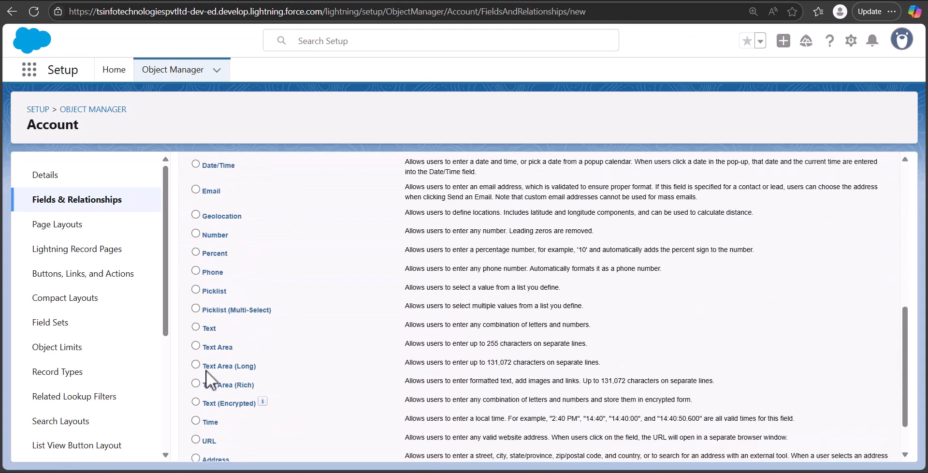
click(196, 326)
scroll(310, 280, up, 5)
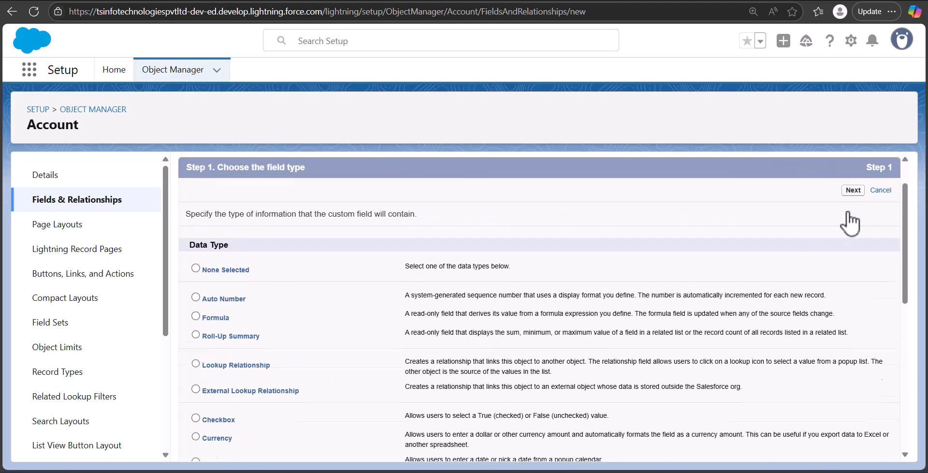
click(855, 236)
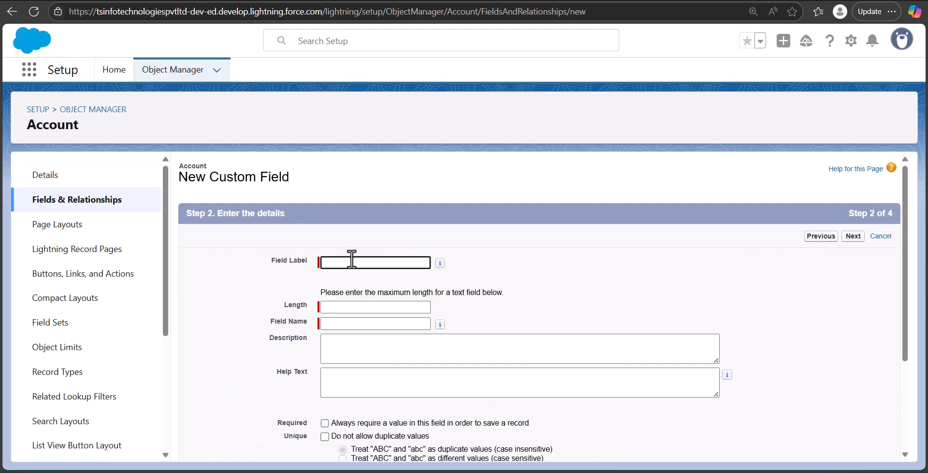
Label the text field "My text fld", set its length to 50 and proceed to field-level security
click(351, 262)
text(My text fld)
click(375, 307)
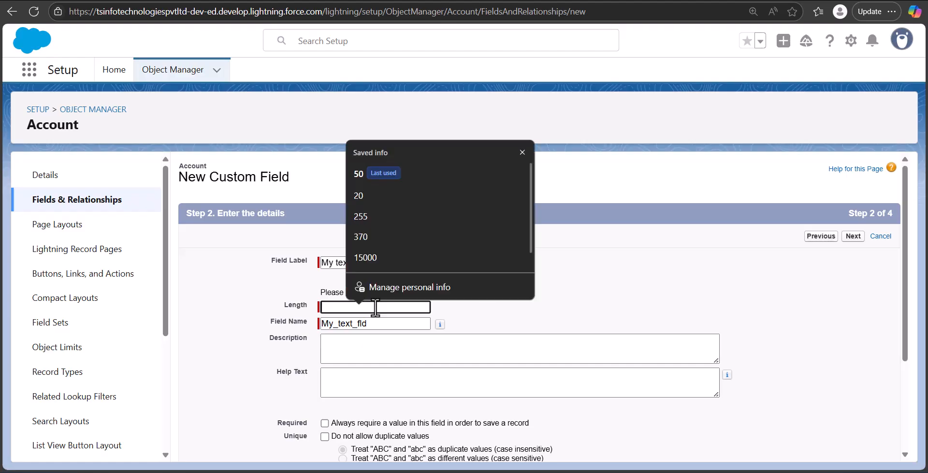
key(Down)
key(Return)
scroll(591, 312, down, 3)
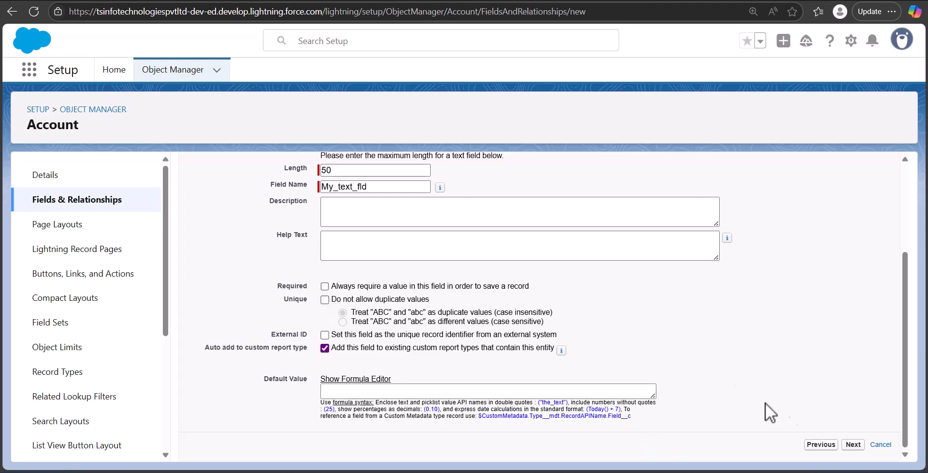
click(853, 444)
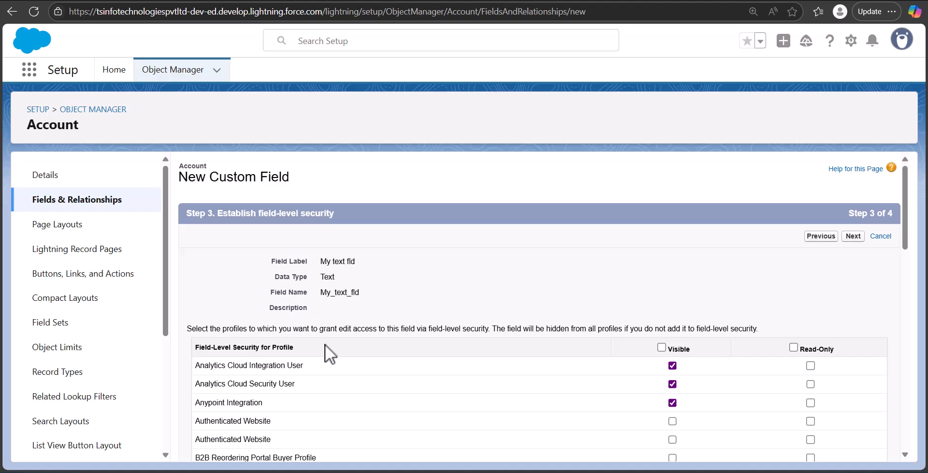
Accept the default field-level security and all page layouts for the new text field, and save it
scroll(701, 346, down, 1)
scroll(676, 346, up, 1)
click(854, 238)
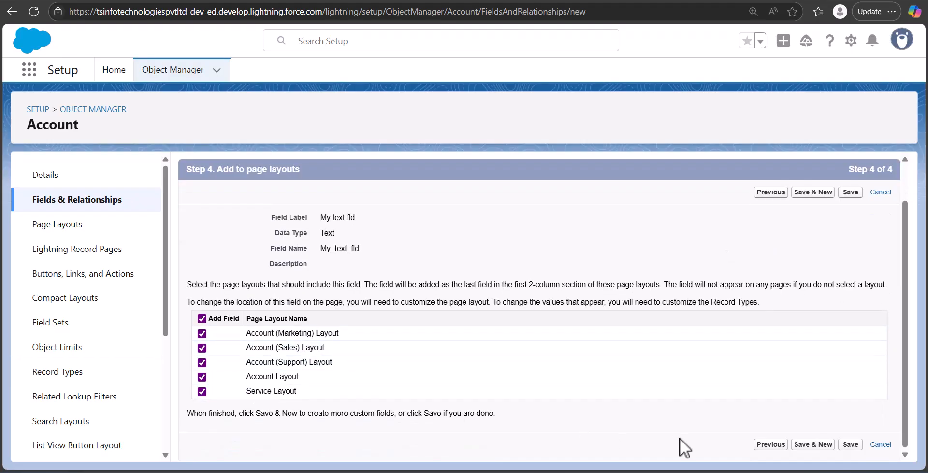
scroll(853, 443, down, 1)
click(851, 444)
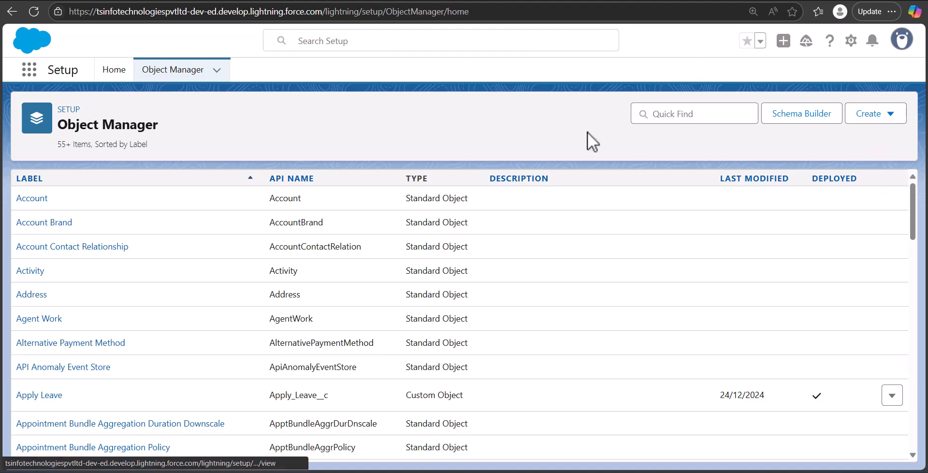
Show the options for creating a custom object in Object Manager
click(887, 115)
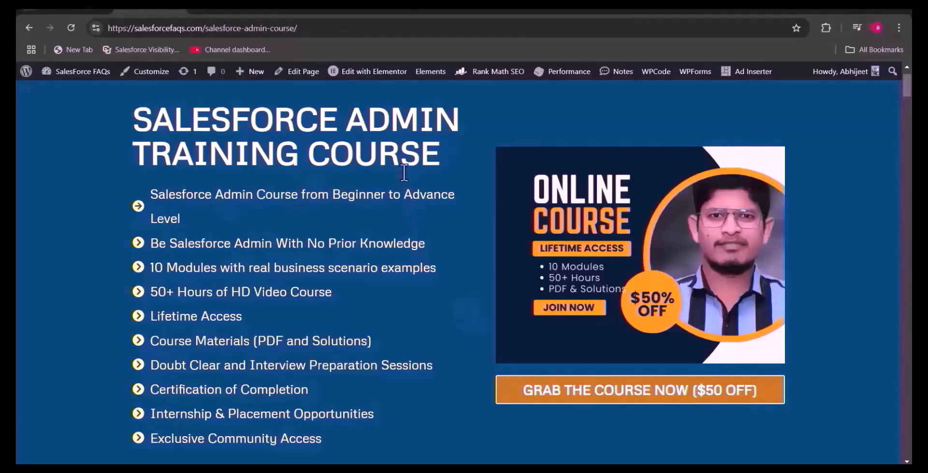
Examine the Salesforce Admin training course page, covering its features, module contents and pricing
scroll(395, 225, down, 1)
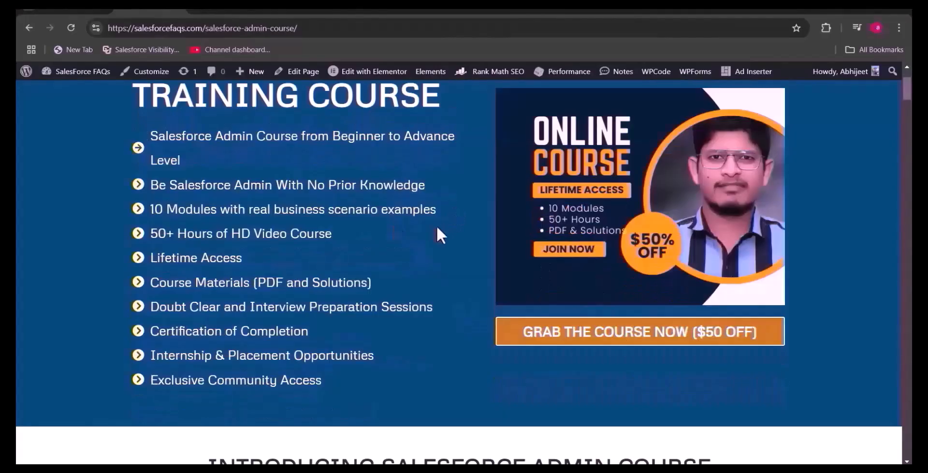
scroll(414, 234, down, 3)
scroll(415, 235, down, 3)
scroll(414, 228, down, 15)
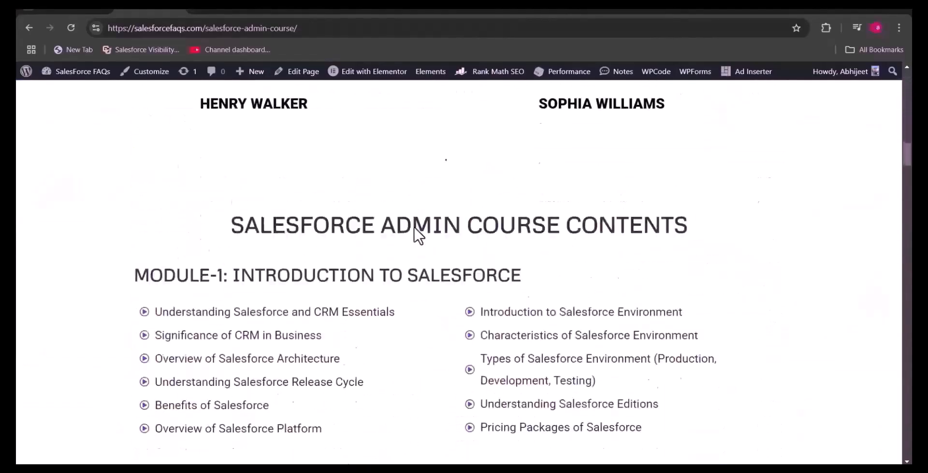
scroll(418, 236, down, 1)
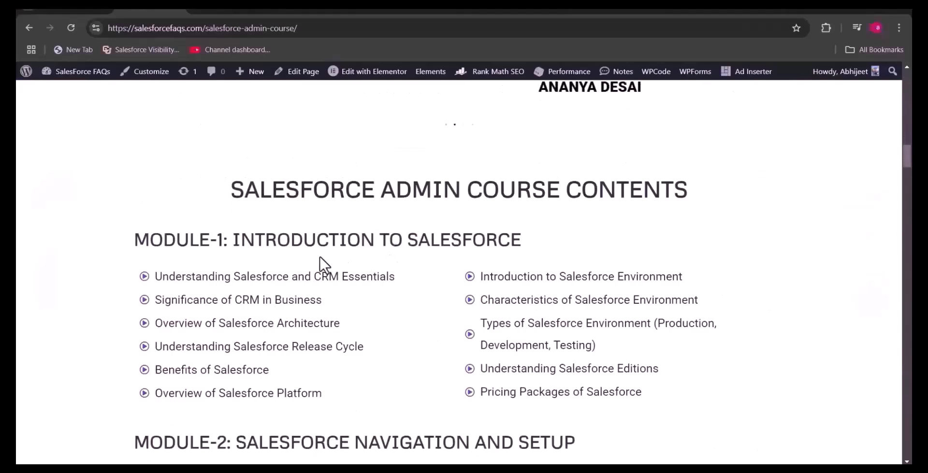
scroll(322, 263, down, 3)
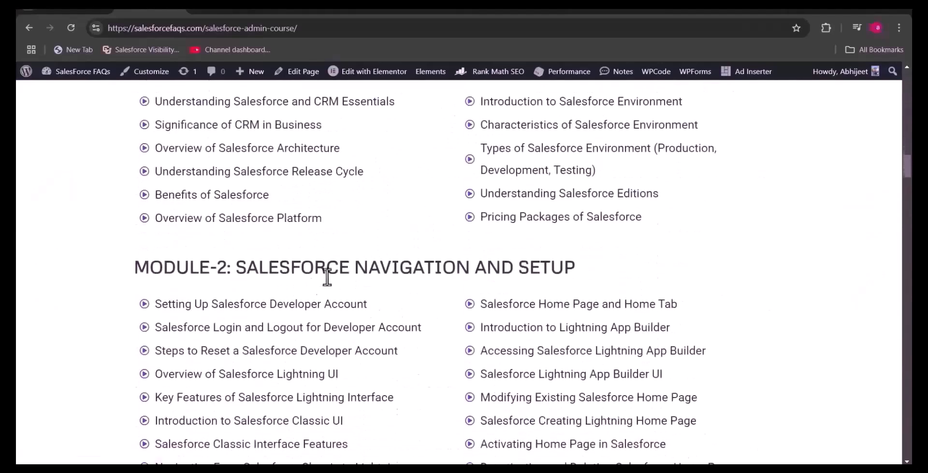
scroll(526, 269, down, 2)
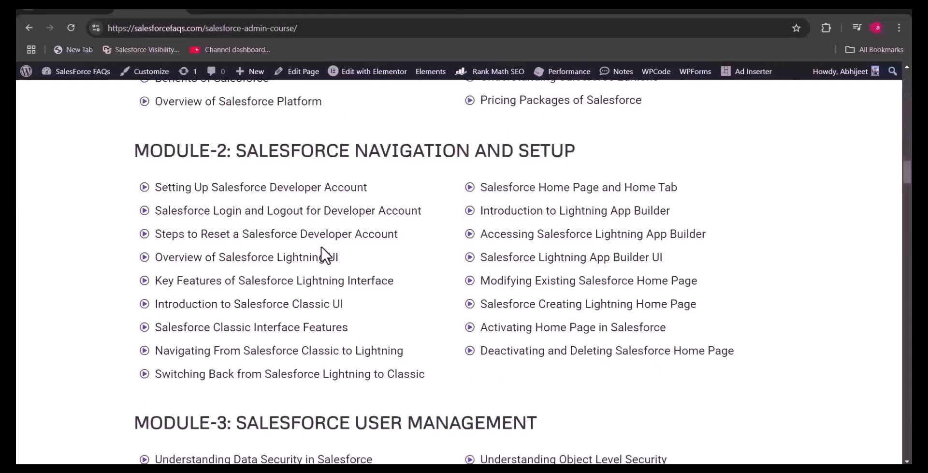
scroll(322, 252, down, 15)
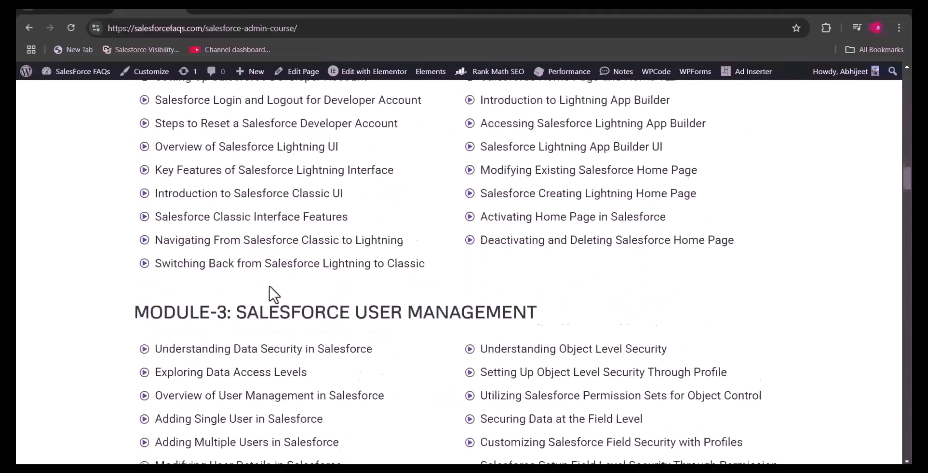
scroll(261, 292, down, 15)
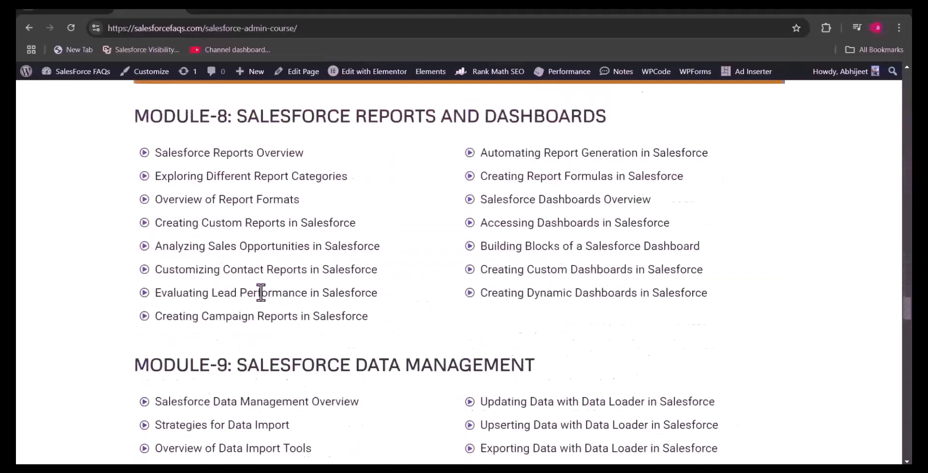
scroll(263, 296, down, 4)
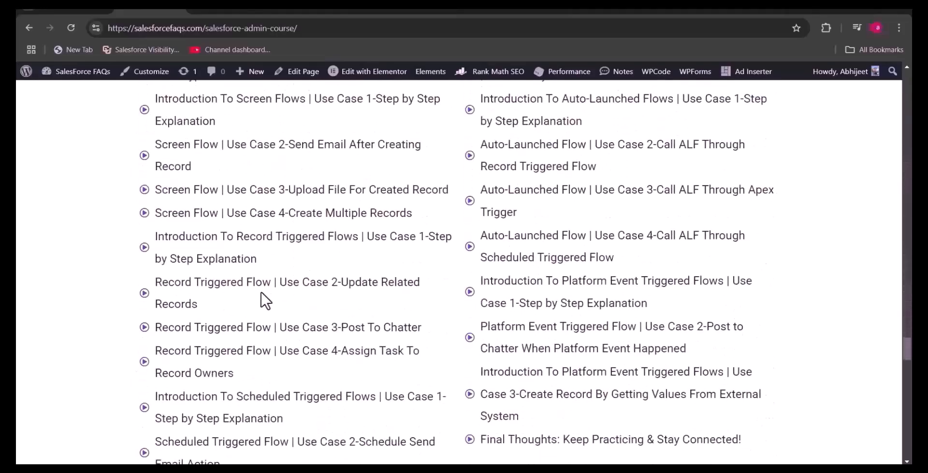
scroll(265, 300, down, 7)
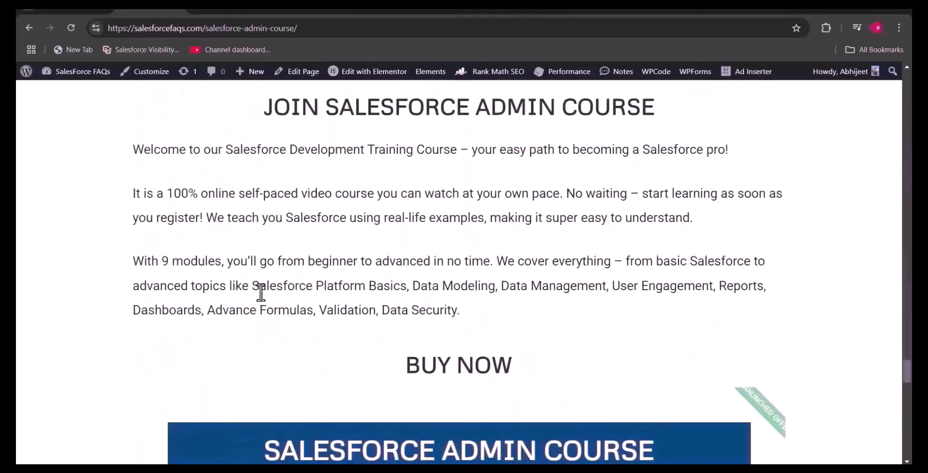
scroll(483, 391, down, 4)
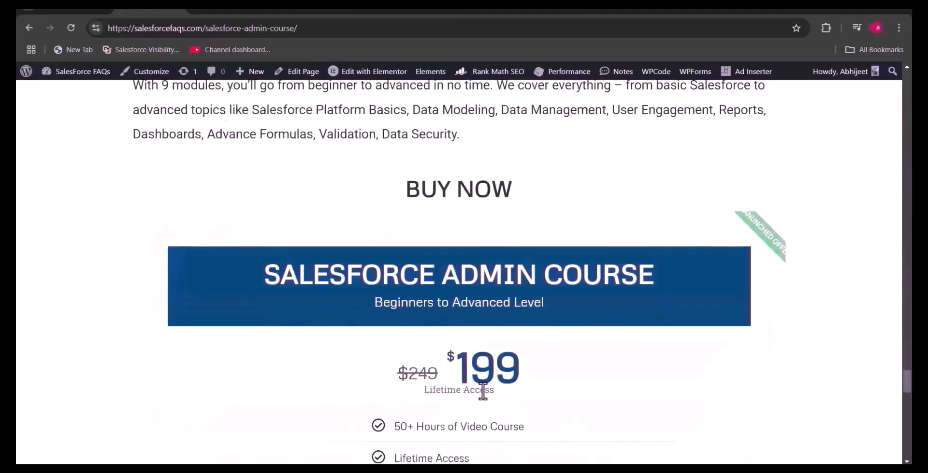
scroll(486, 419, down, 2)
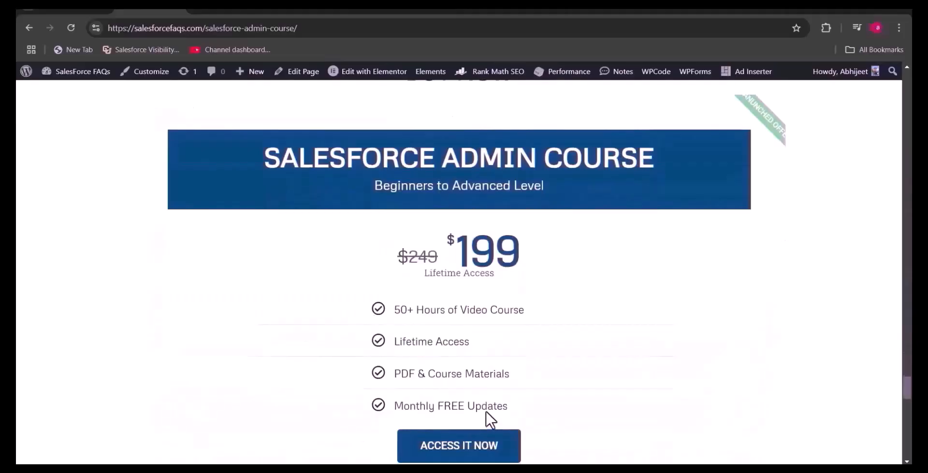
Switch to Excel and create a new blank workbook with columns A and B widened
click(476, 471)
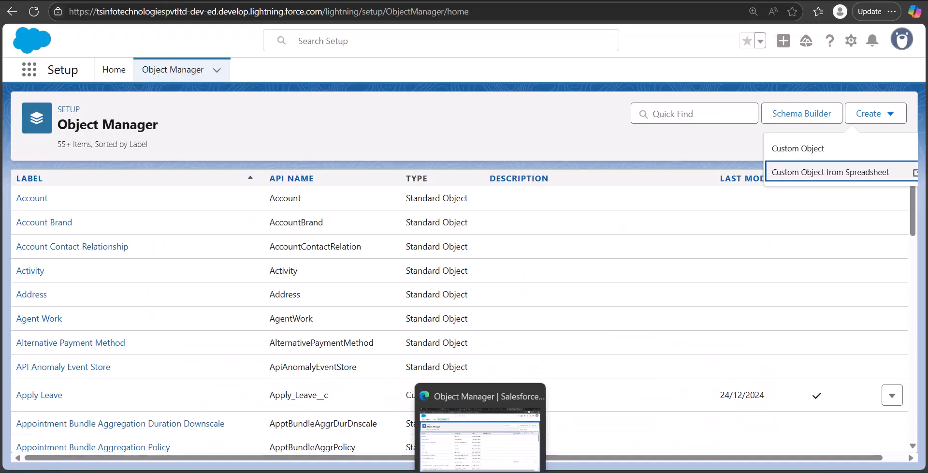
key(alt+Tab)
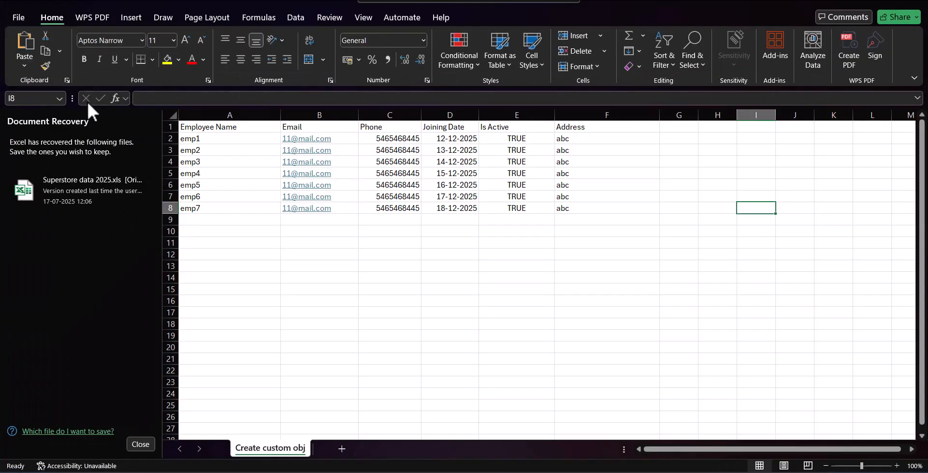
click(18, 17)
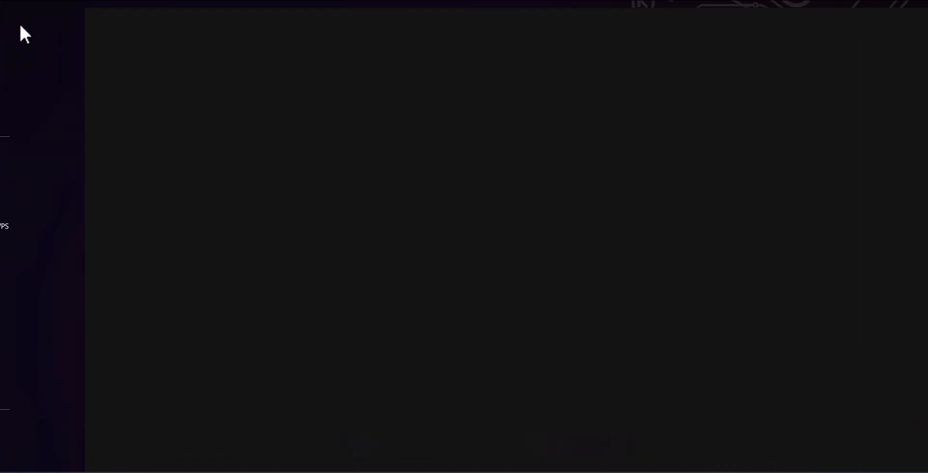
key(ctrl+n)
drag(55, 115, 167, 117)
key(ctrl+n)
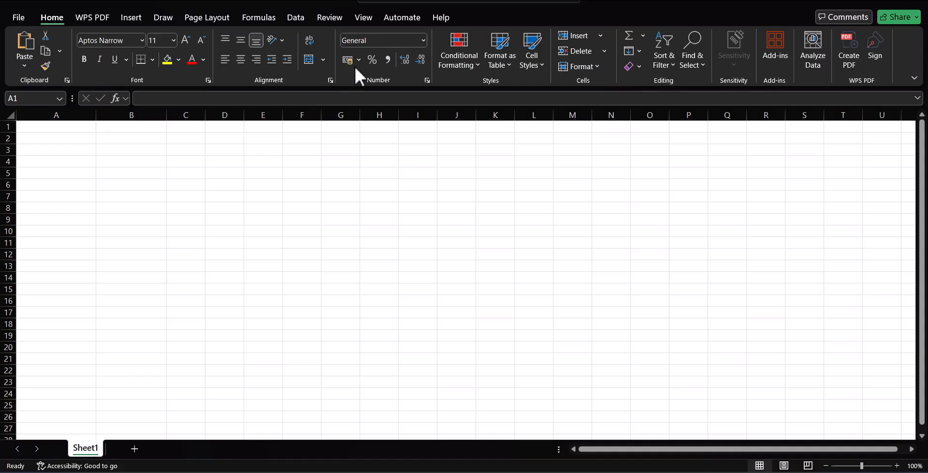
Enter the column headers Student Name in cell A1 and Class in cell B1
double_click(61, 129)
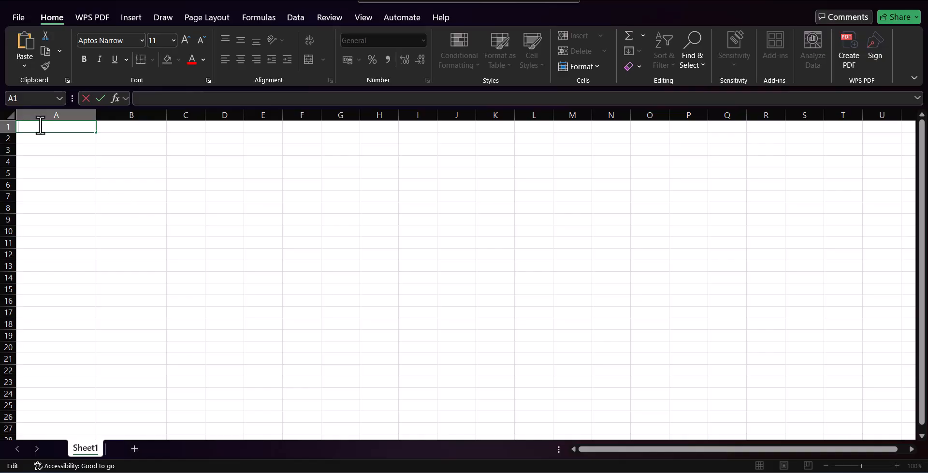
text(Student Name)
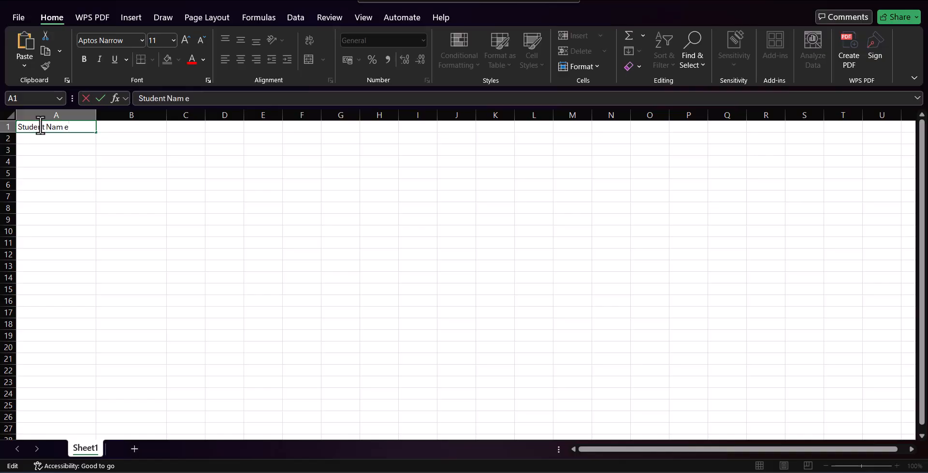
key(BackSpace)
text(e)
click(122, 152)
text(Class)
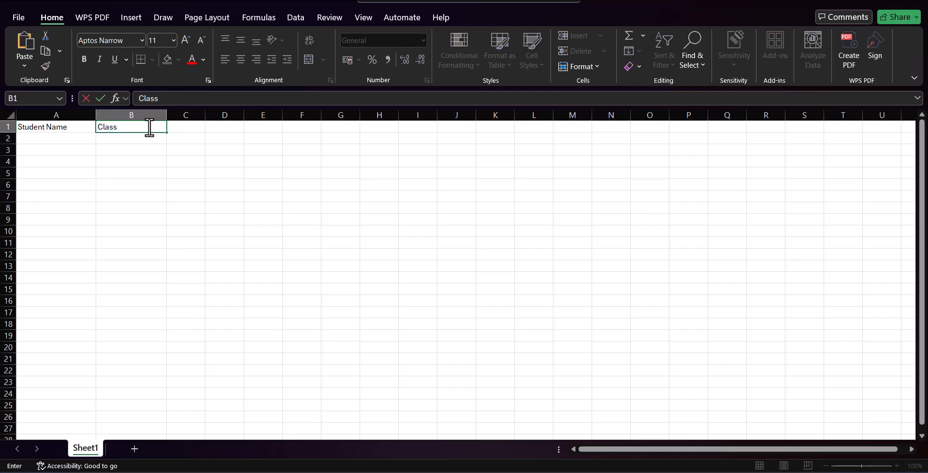
Add the headers Email in C1, Phone in D1 and Address in E1, widening column E
click(207, 126)
text(Email)
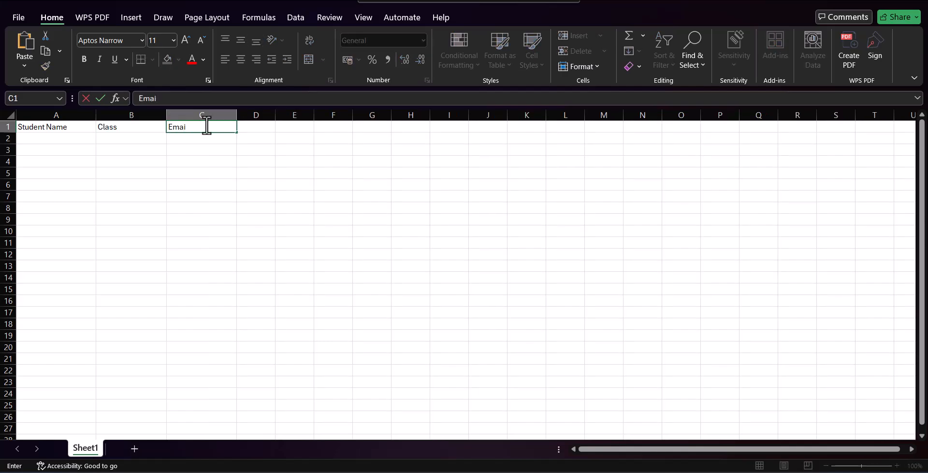
click(274, 126)
text(Phone)
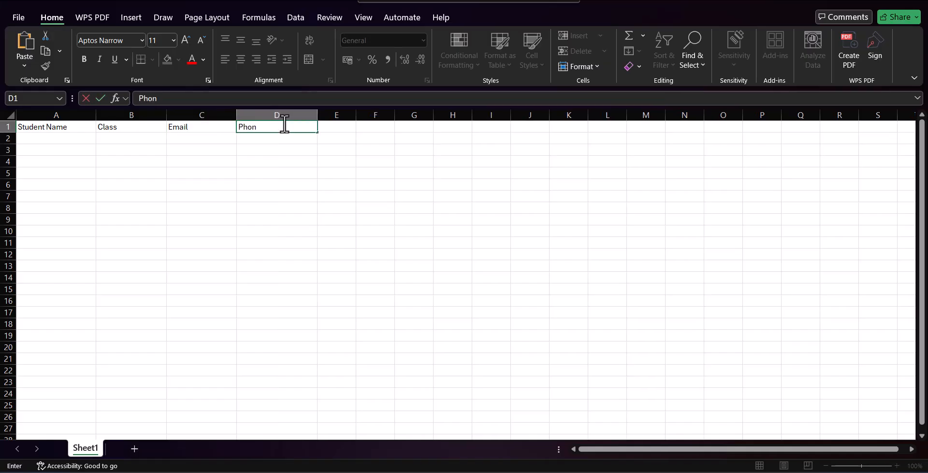
click(271, 147)
click(330, 130)
drag(358, 114, 392, 115)
click(349, 126)
double_click(359, 127)
text(Address)
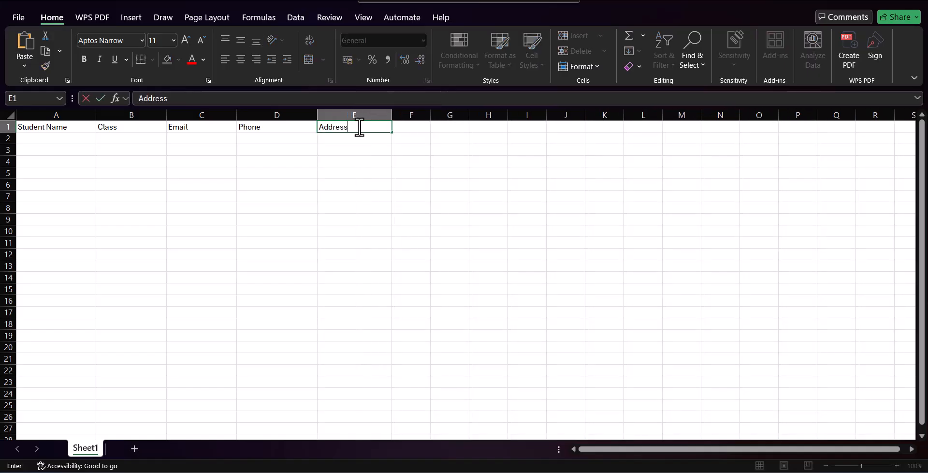
click(330, 170)
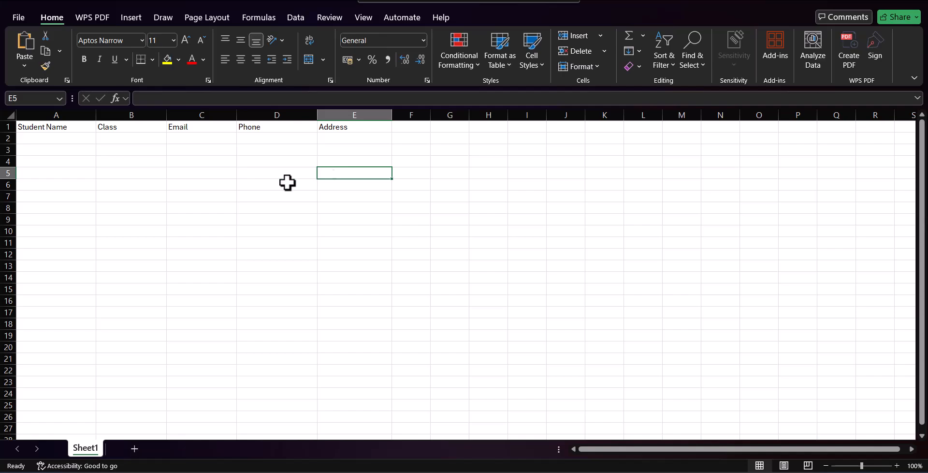
Fill rows 2 to 8 with sample records for Student1 to Student7, each with class 2 and a sample e-mail, phone and address
click(64, 143)
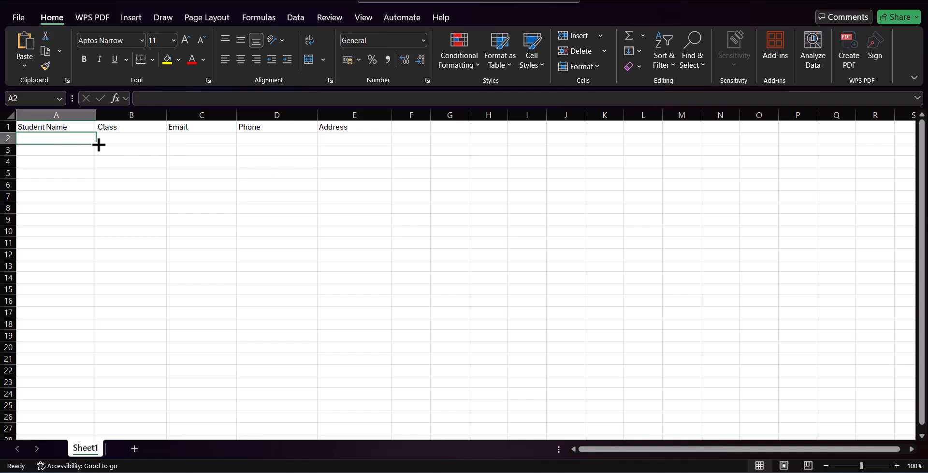
double_click(73, 141)
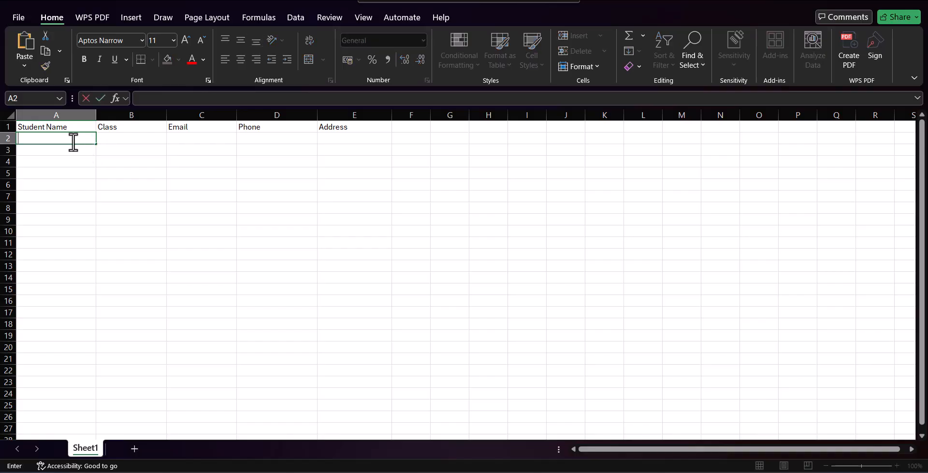
text(Student1)
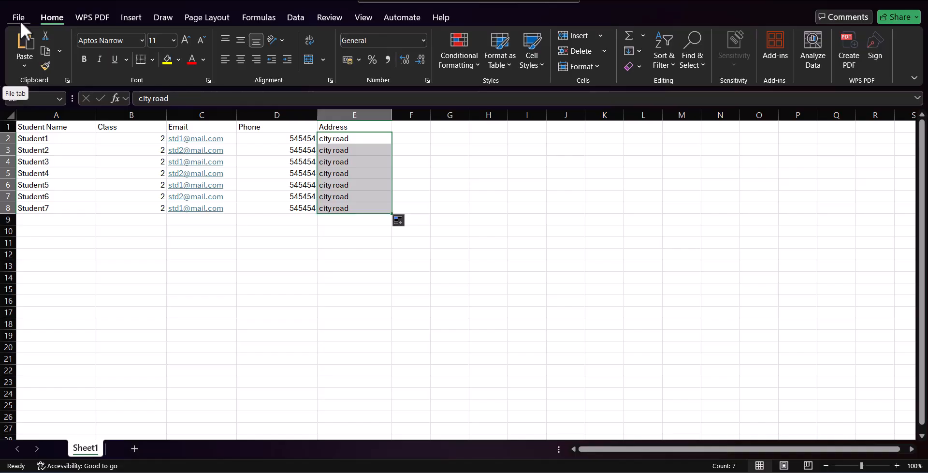
Save the sheet to the Desktop as Create New Custom object in CSV UTF-8 (Comma delimited) format
key(ctrl+s)
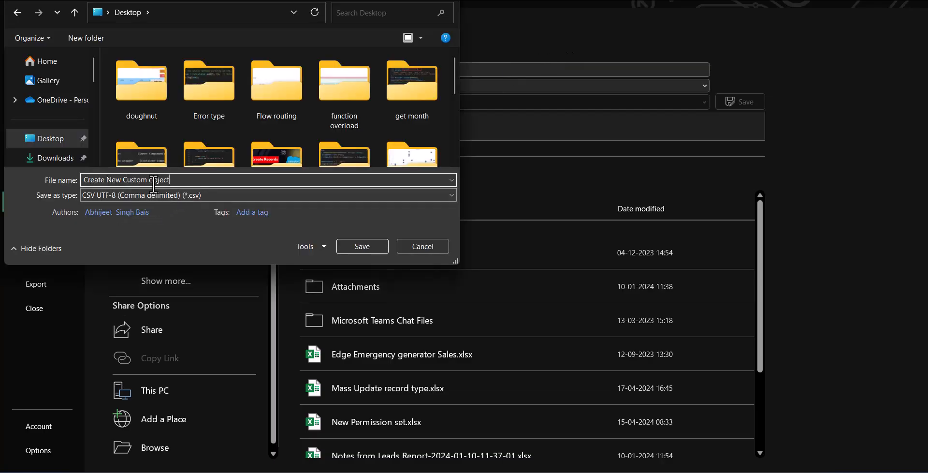
click(363, 244)
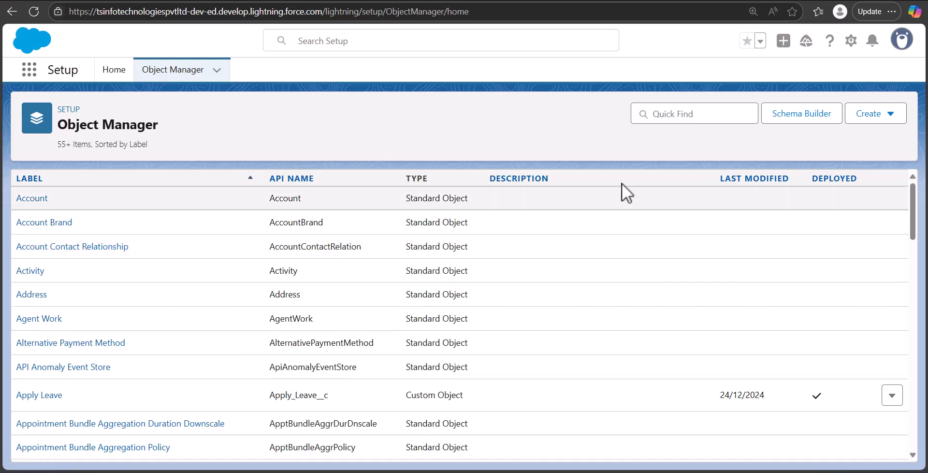
Switch to Salesforce Object Manager, start a new custom object from a spreadsheet and log in with Salesforce
click(861, 121)
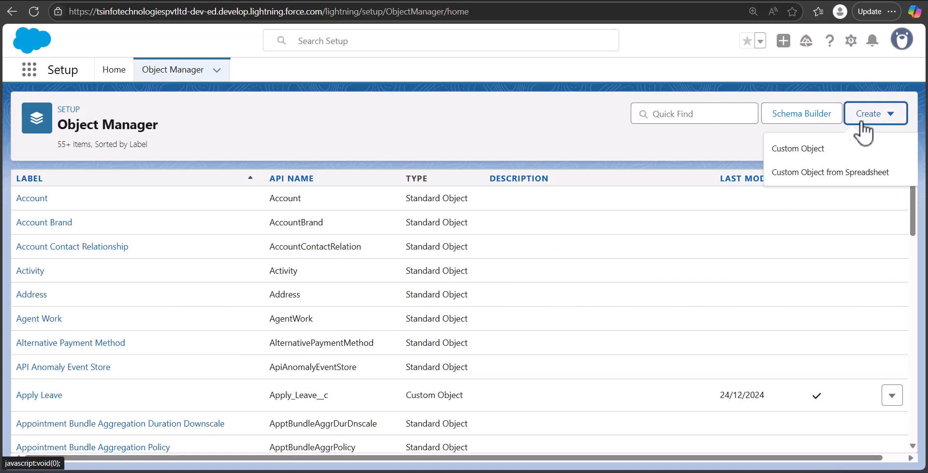
click(804, 172)
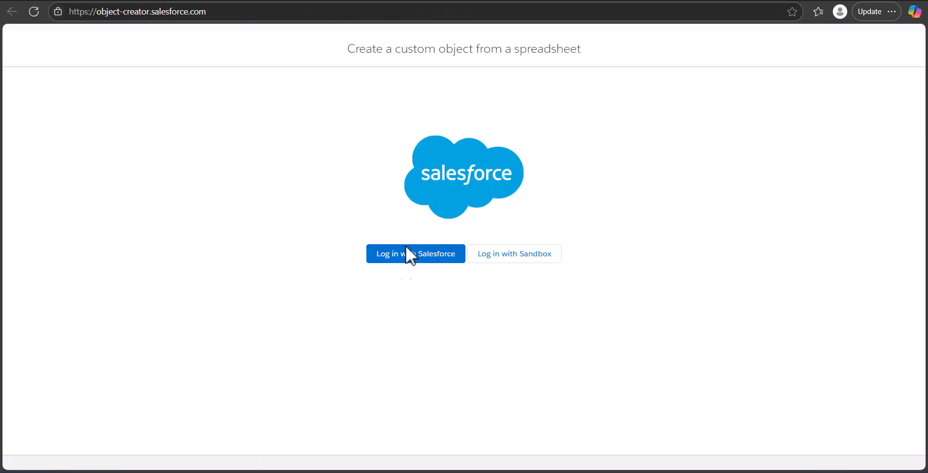
click(393, 260)
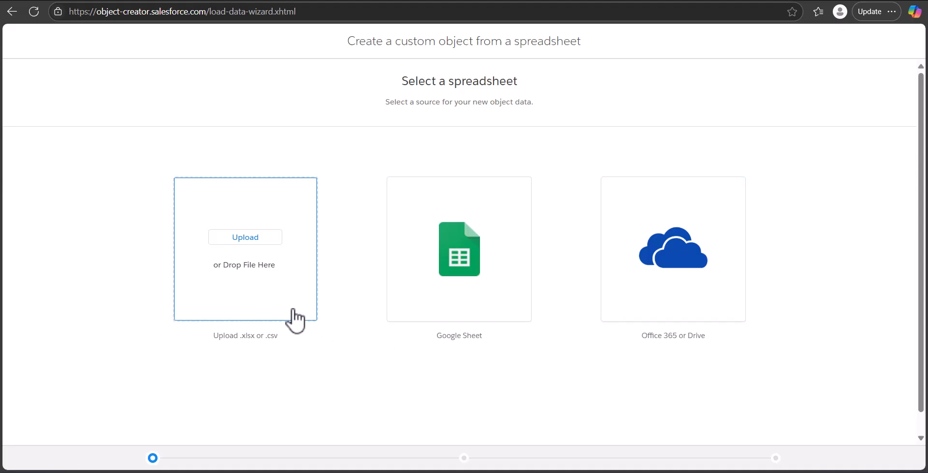
Upload Create New Custom object.csv from the Desktop as the data source for the new object
click(279, 315)
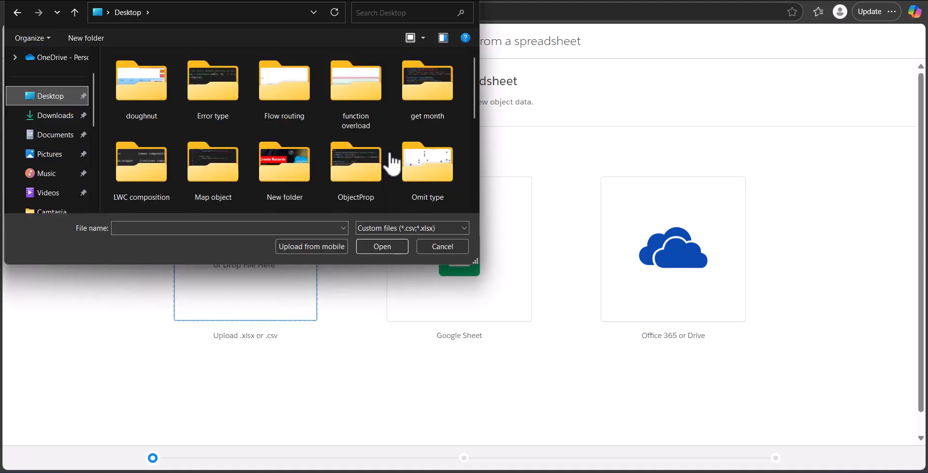
scroll(382, 159, down, 5)
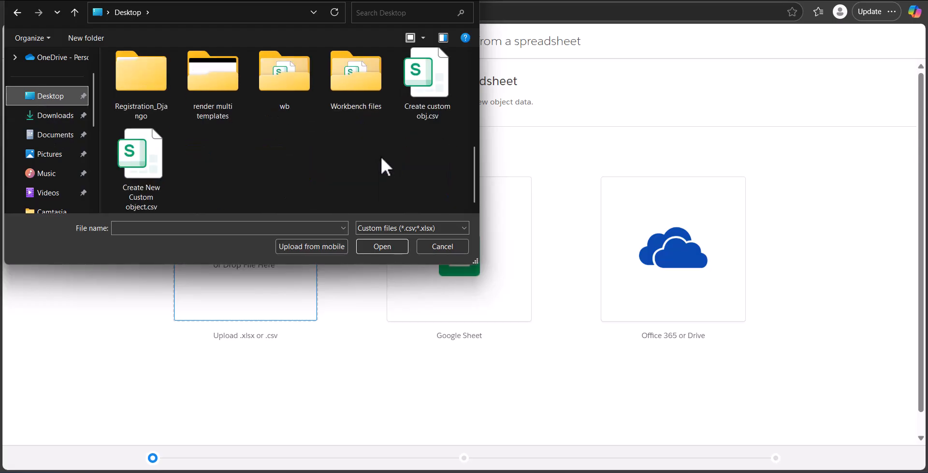
double_click(142, 159)
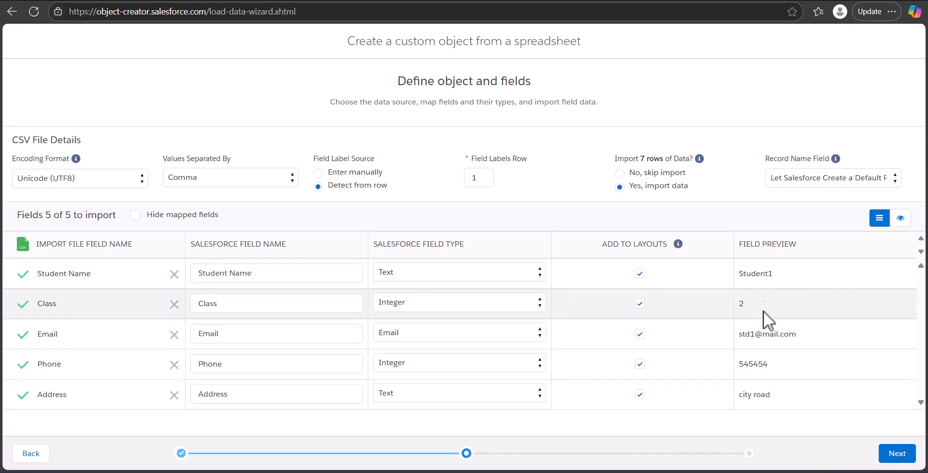
Set the Phone field's type to Phone and the Address field's type to Text Area, and continue to the object properties
click(511, 359)
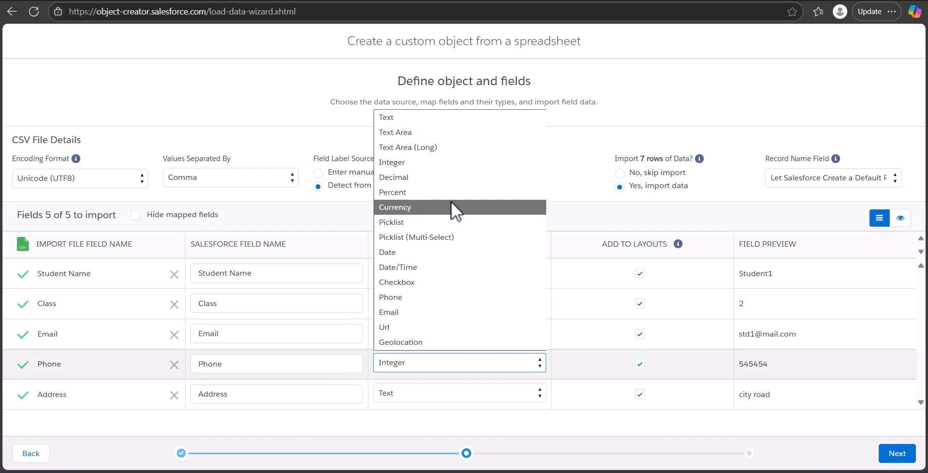
click(405, 297)
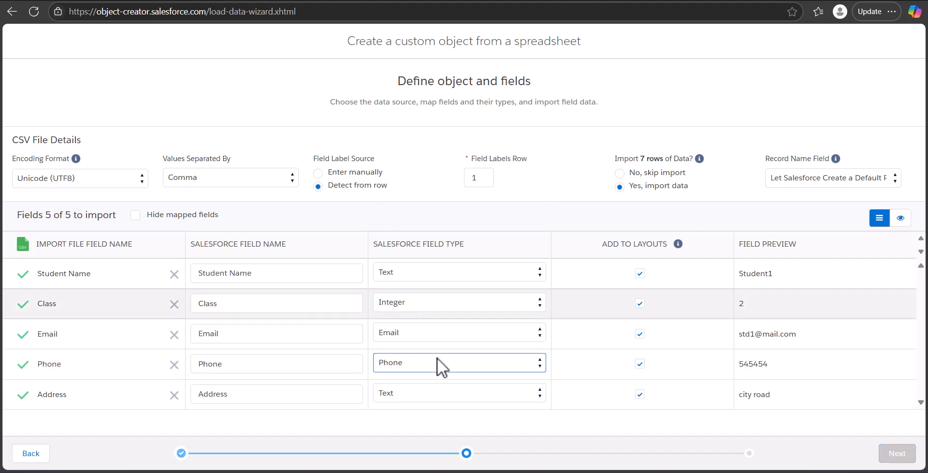
click(427, 393)
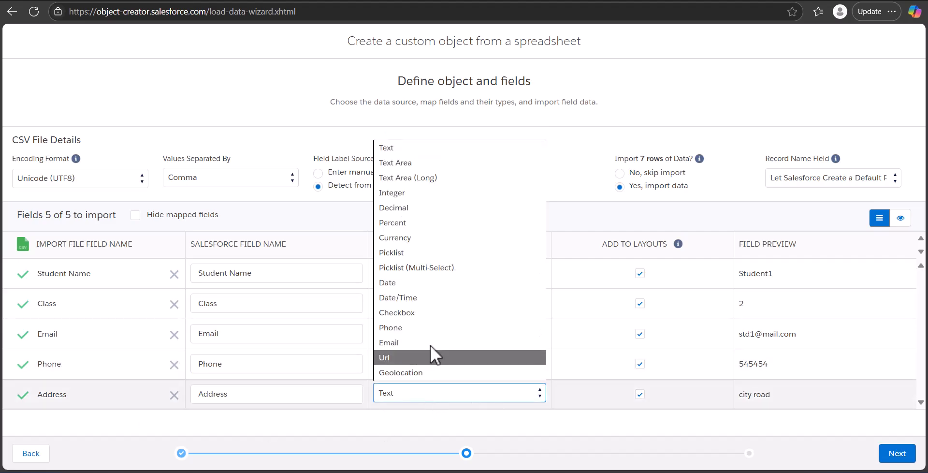
click(414, 168)
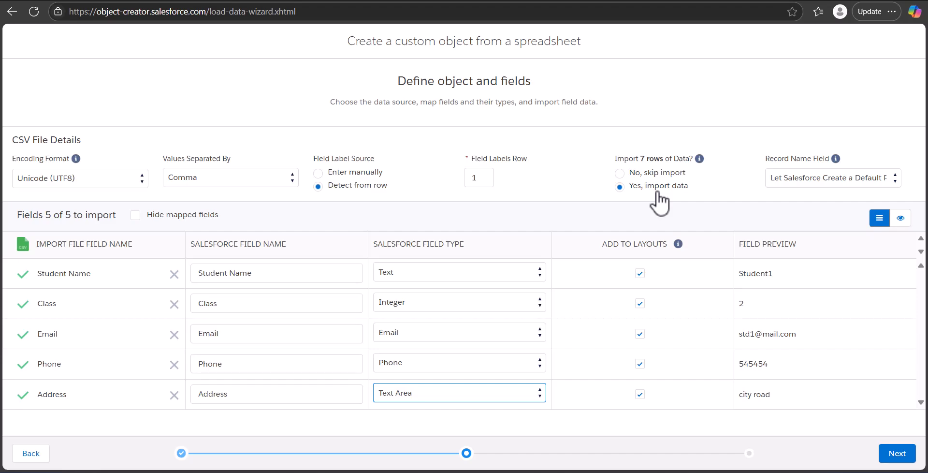
click(909, 460)
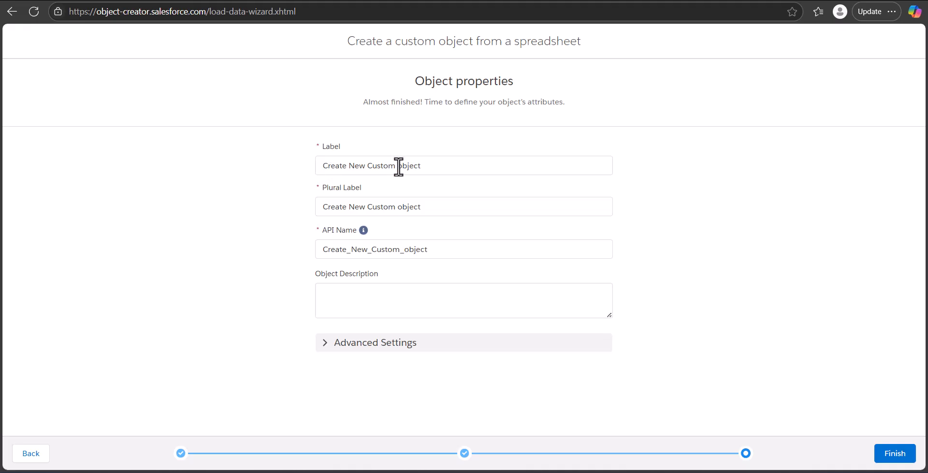
Set the object's label to Sudent obj, plural label to Students obj and API name to Students_obj
click(477, 166)
drag(477, 165, 322, 166)
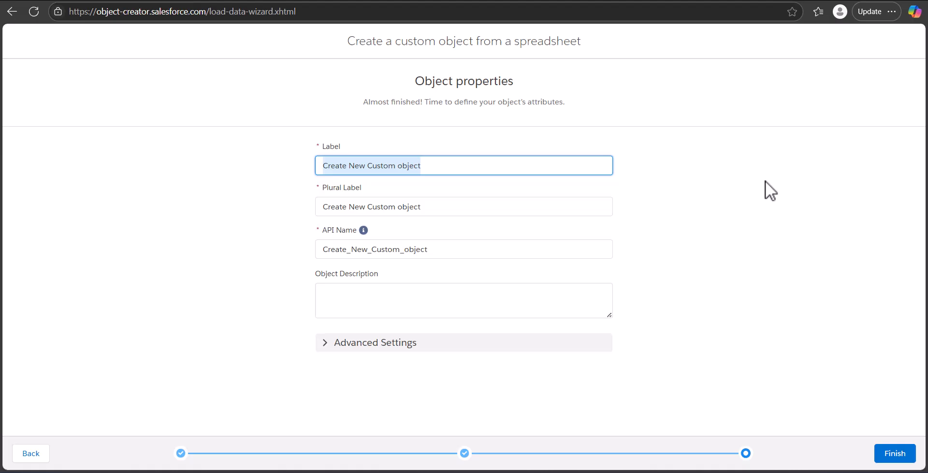
text(Su)
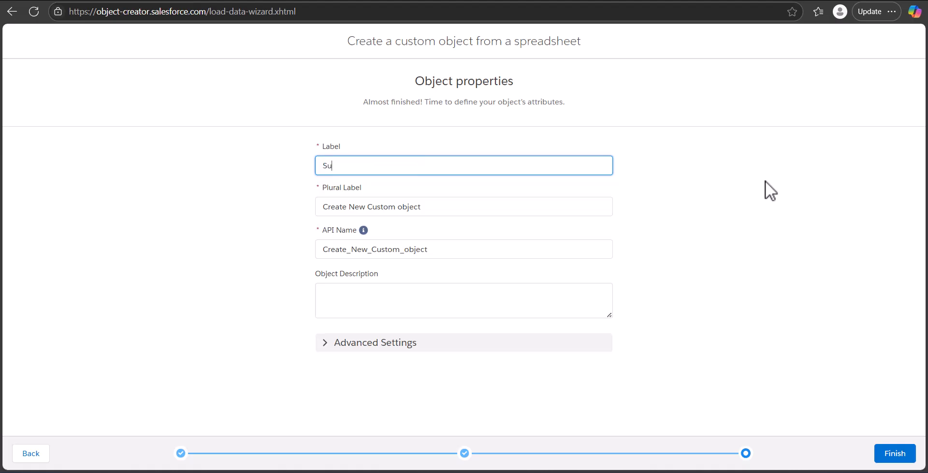
text(dent obj)
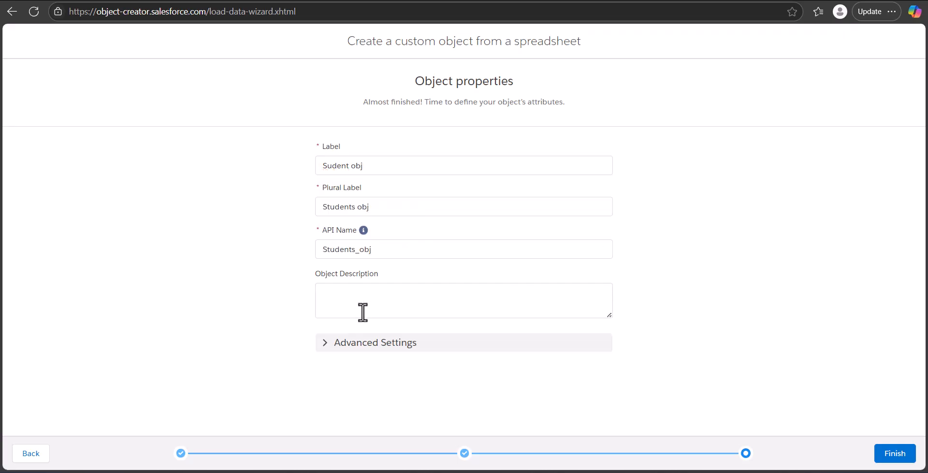
Review the object's advanced settings, keep all of them enabled, and finish creating the object
click(323, 344)
scroll(366, 355, up, 1)
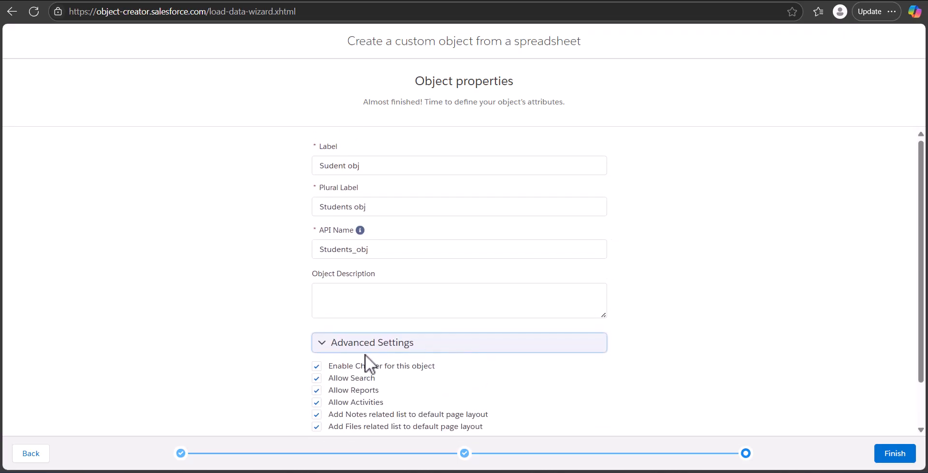
scroll(366, 355, down, 1)
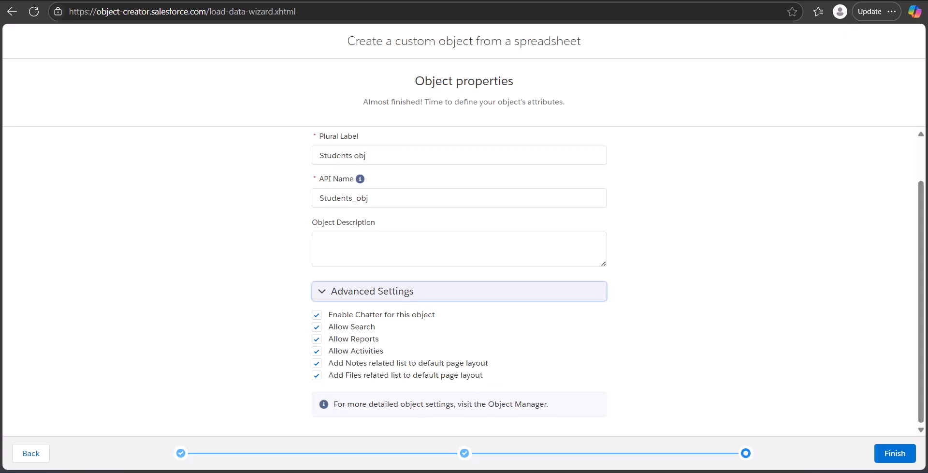
click(895, 453)
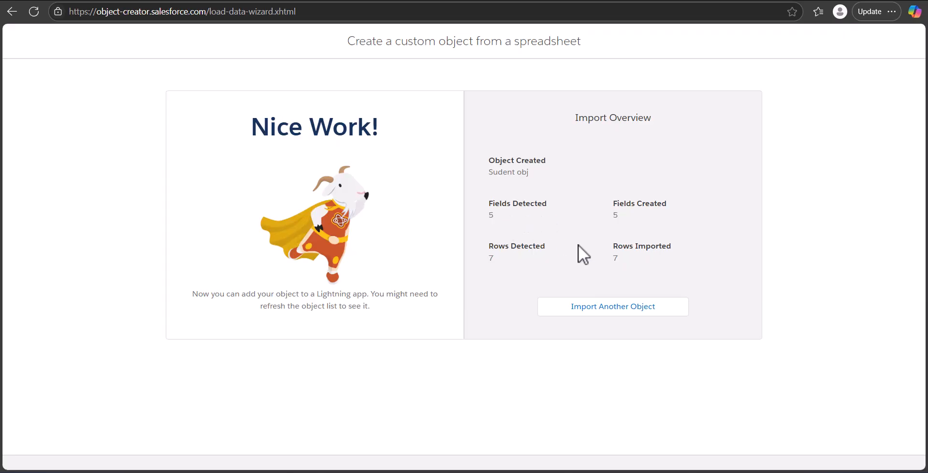
Return to Object Manager and try to find the new object by searching for "stude"
click(313, 1)
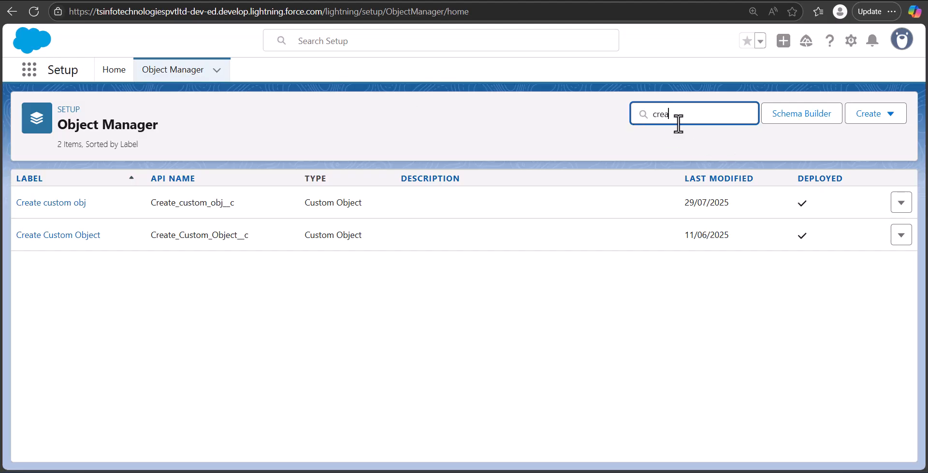
drag(674, 116, 616, 119)
text(stude)
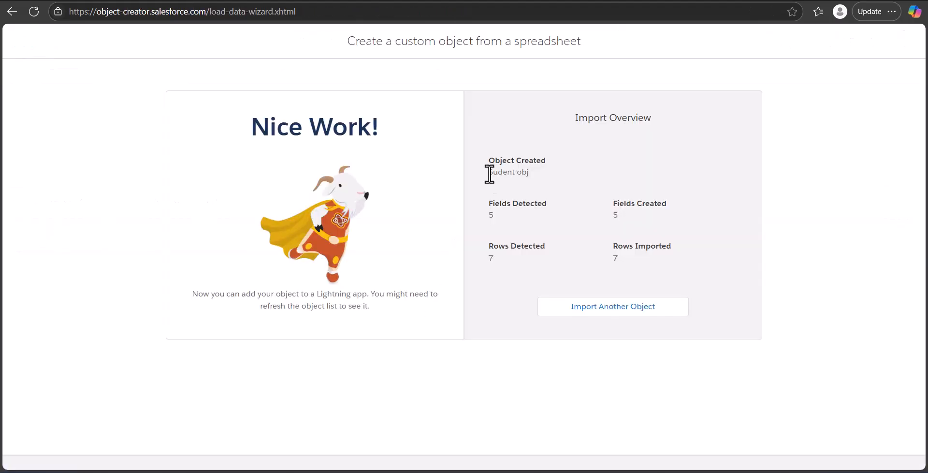
Copy the created object's name from the import overview and search Object Manager for Sudent obj
drag(489, 173, 529, 173)
key(ctrl+c)
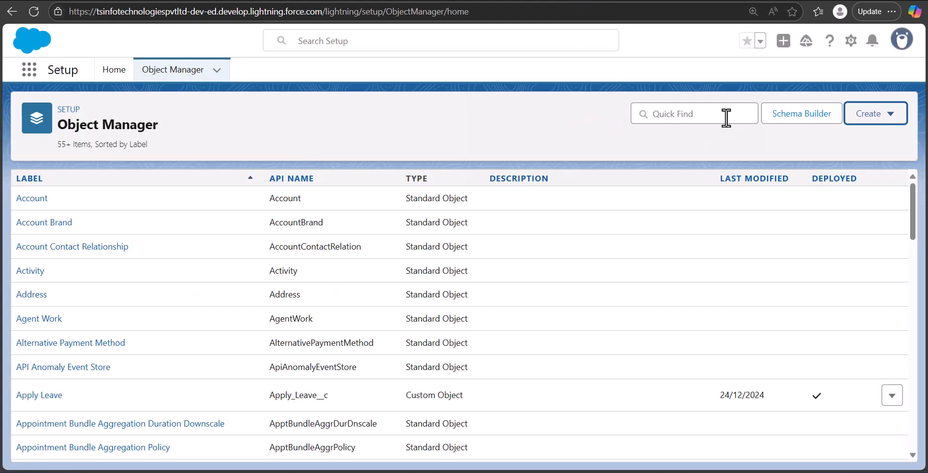
click(703, 111)
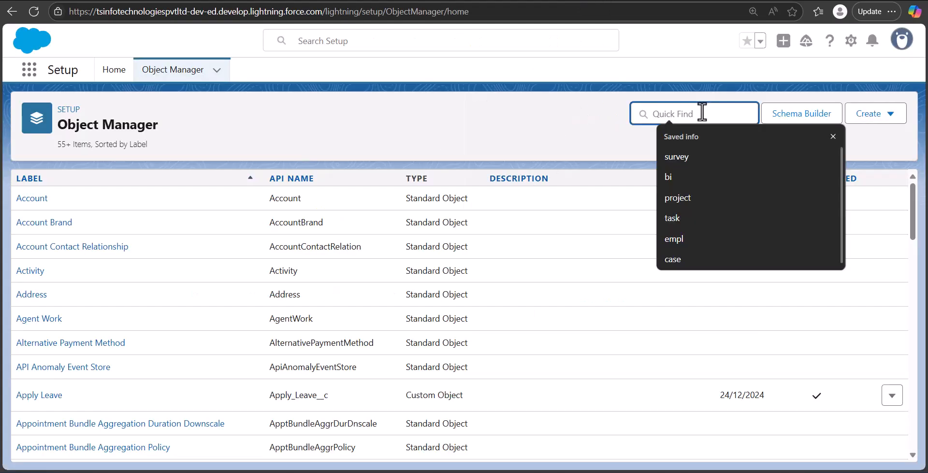
key(ctrl+v)
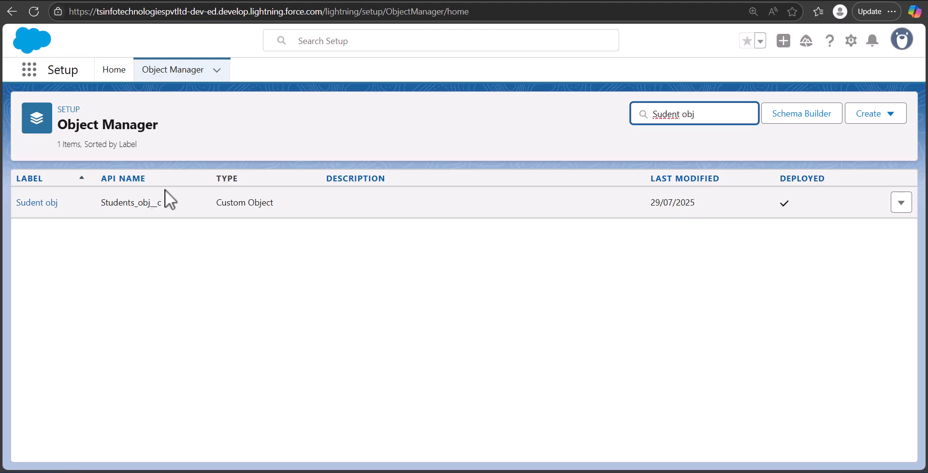
Open the Sudent obj custom object and review its fields and relationships with their data types
click(33, 207)
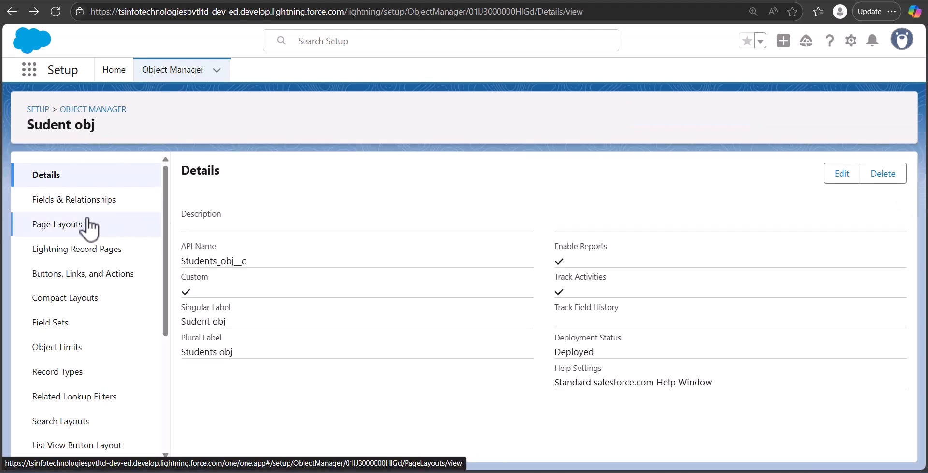
click(72, 207)
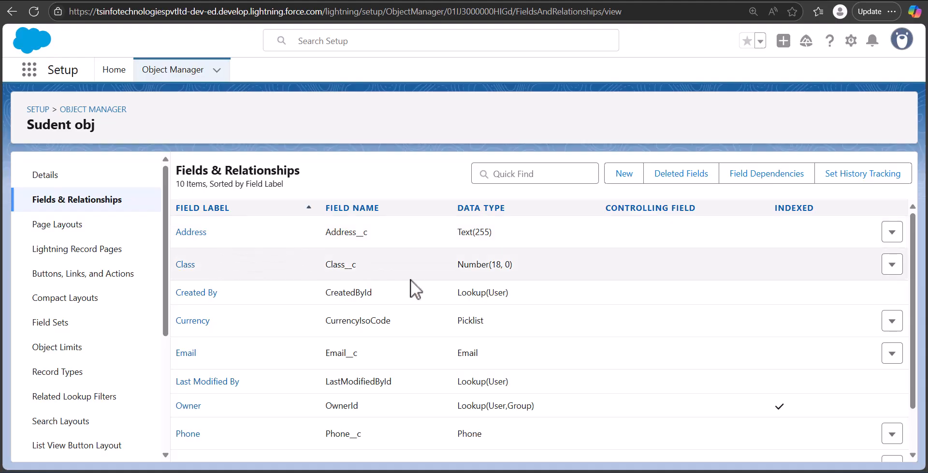
scroll(474, 266, down, 1)
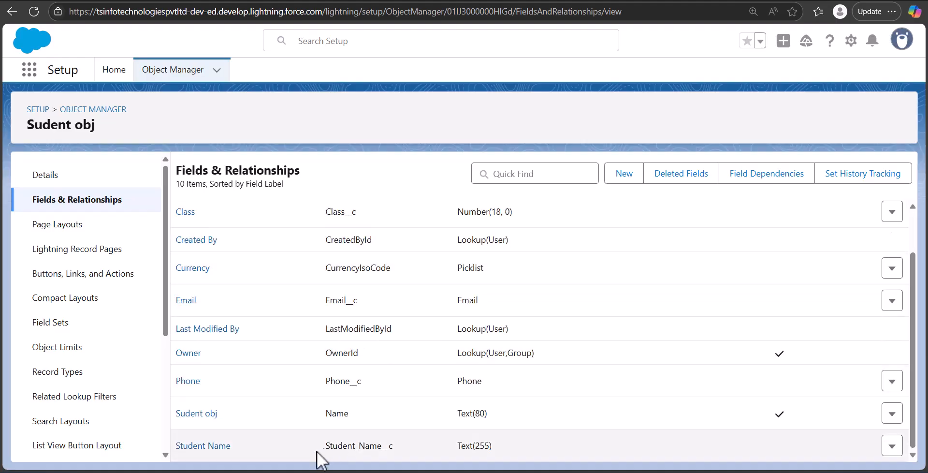
scroll(421, 457, up, 1)
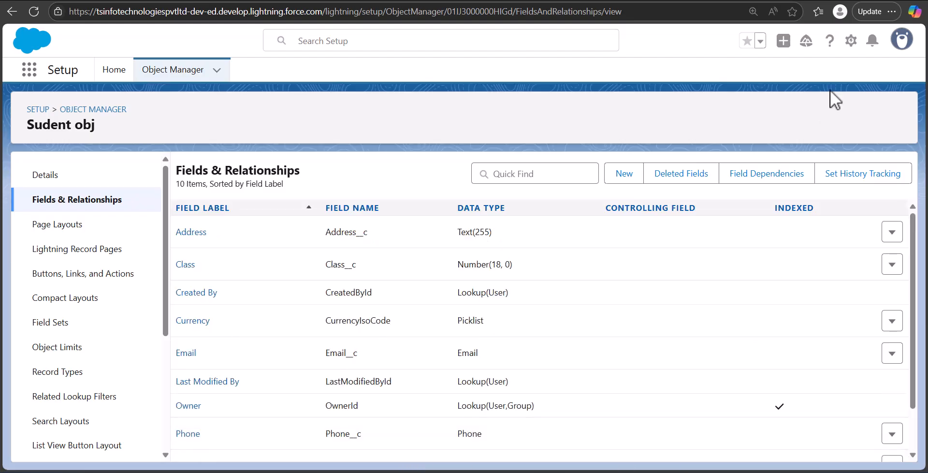